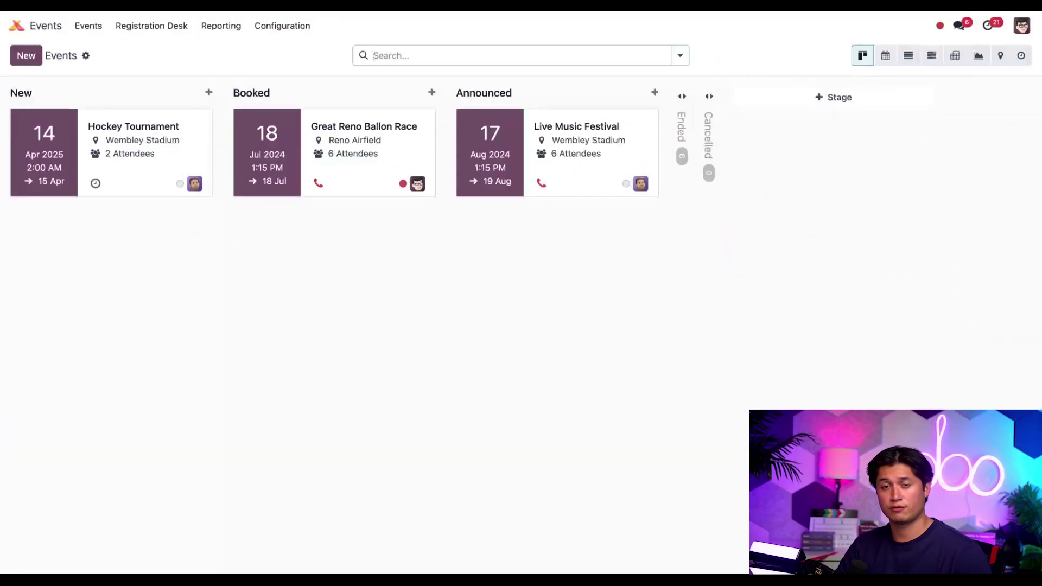
# - Open Configuration > Event Templates to list the Exhibition, Training and Sport templates
pyautogui.click(282, 26)
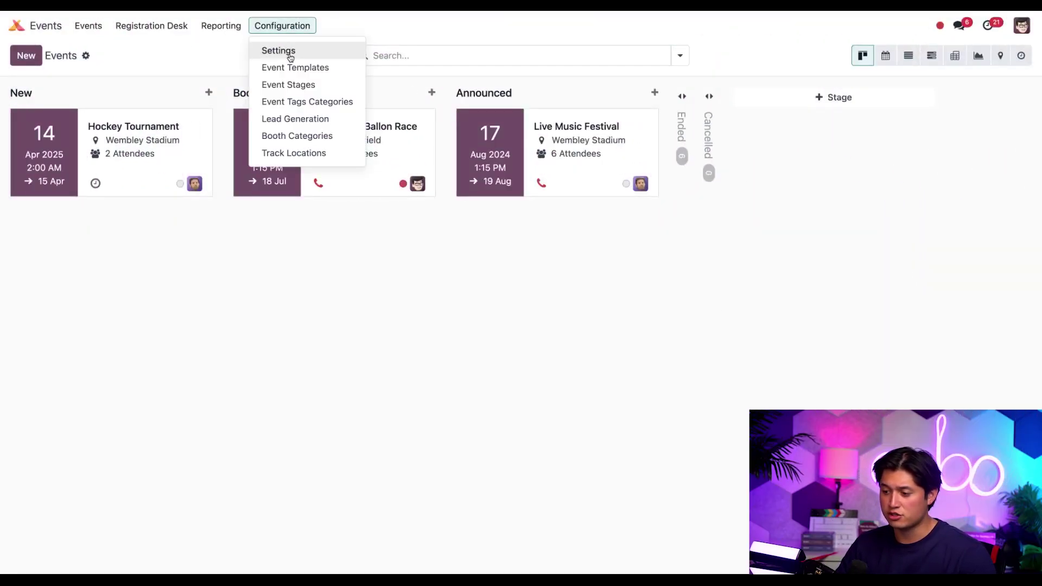
pyautogui.click(293, 67)
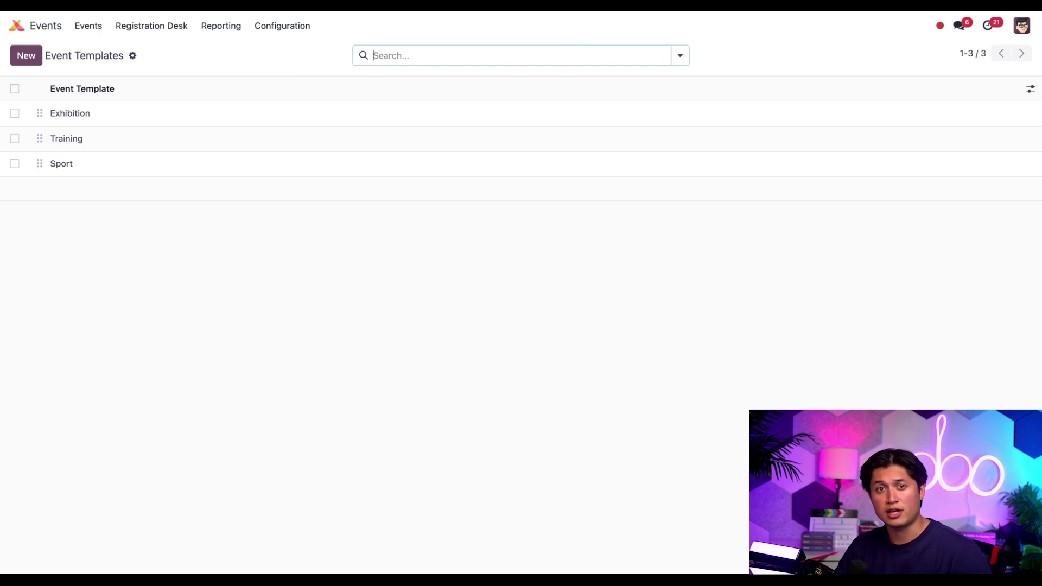
# - Create a new event template named 'Virtual / In-Person Expo'
pyautogui.click(26, 55)
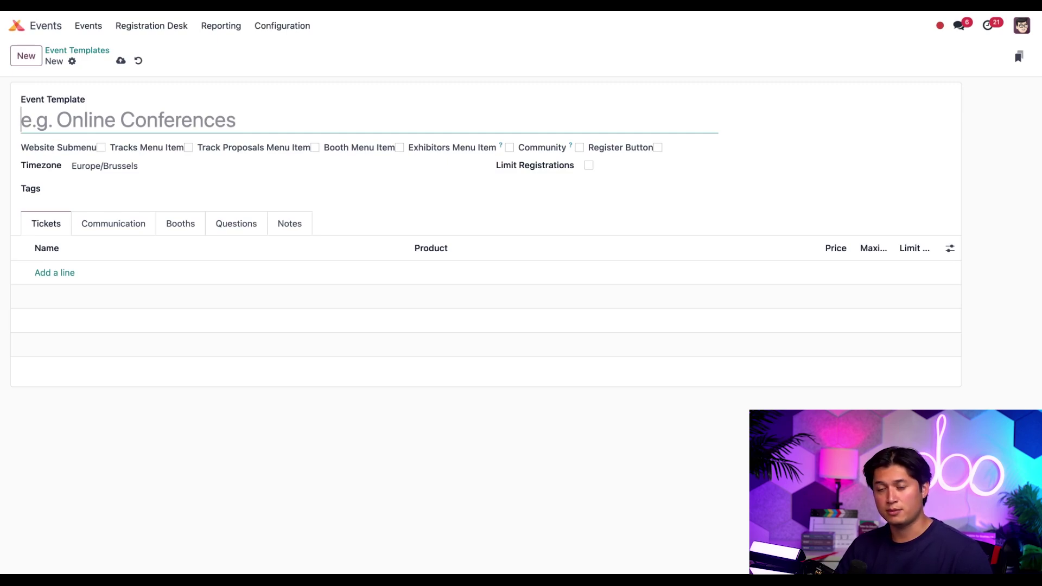
pyautogui.write('Virtual / In-Person Expo')
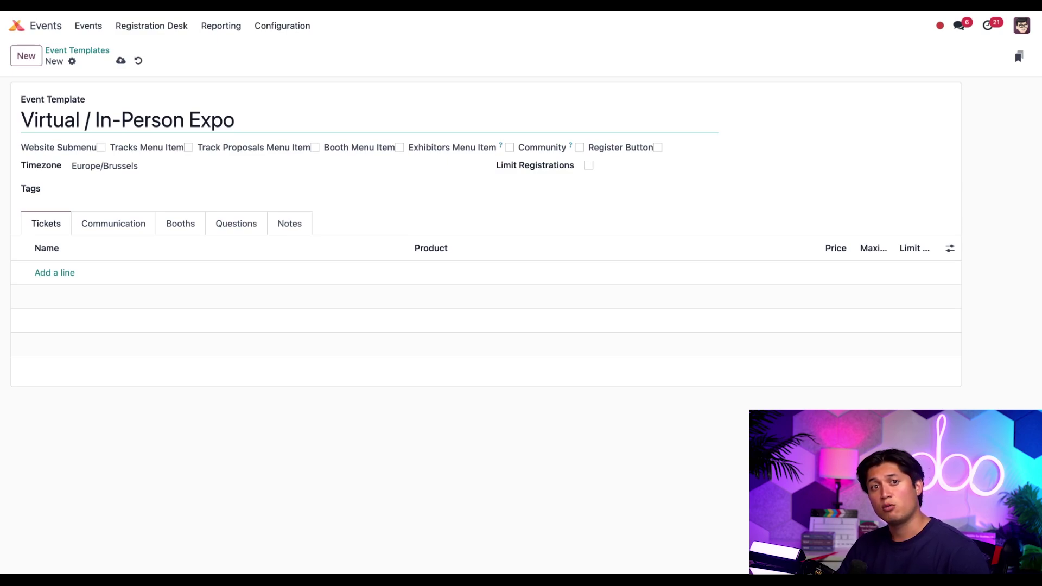
# - Enable Website Submenu on the template, with Booth and Track Proposals menu items turned off
pyautogui.click(95, 149)
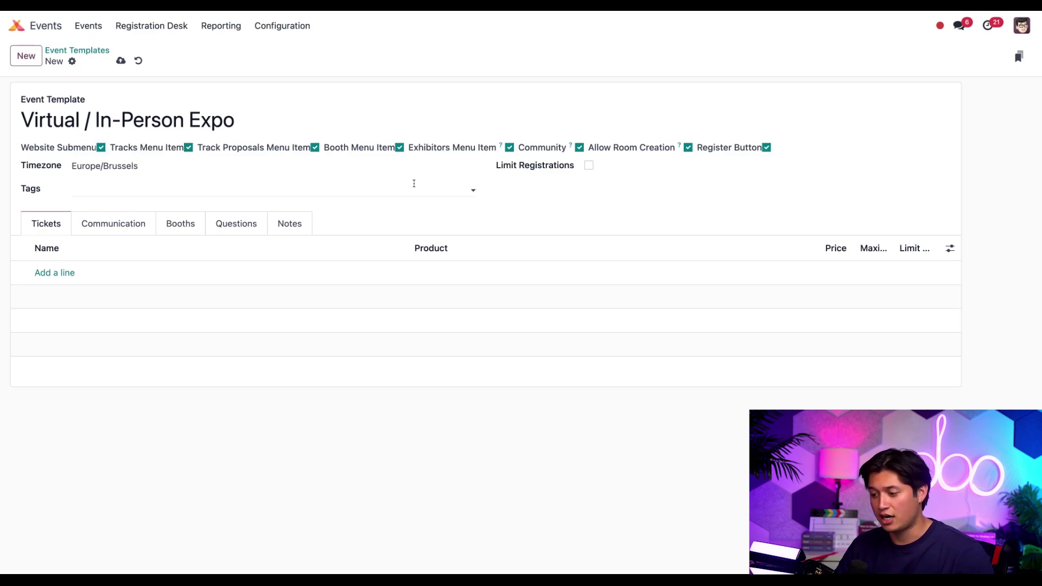
pyautogui.click(399, 147)
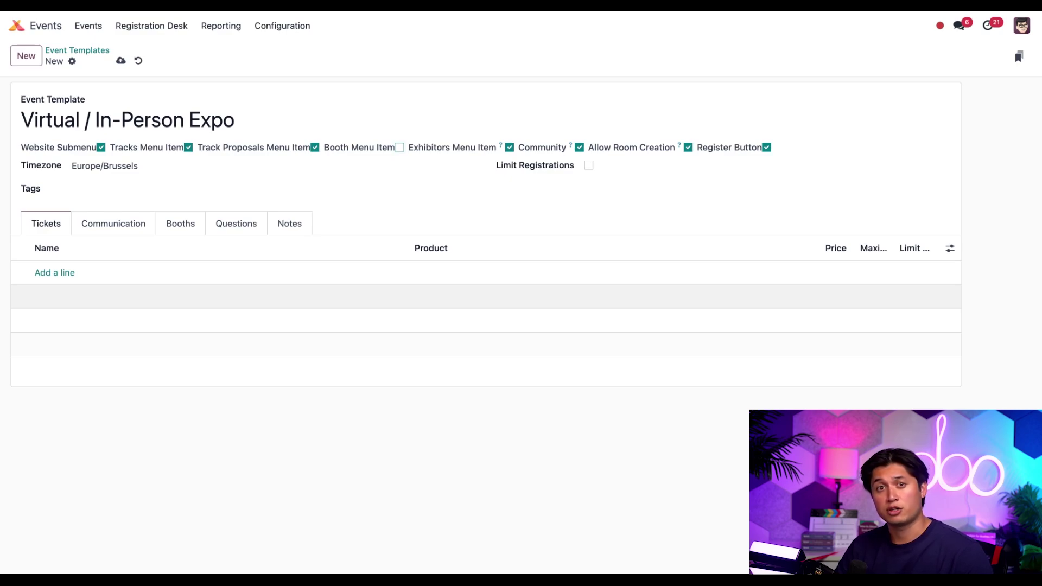
pyautogui.click(315, 148)
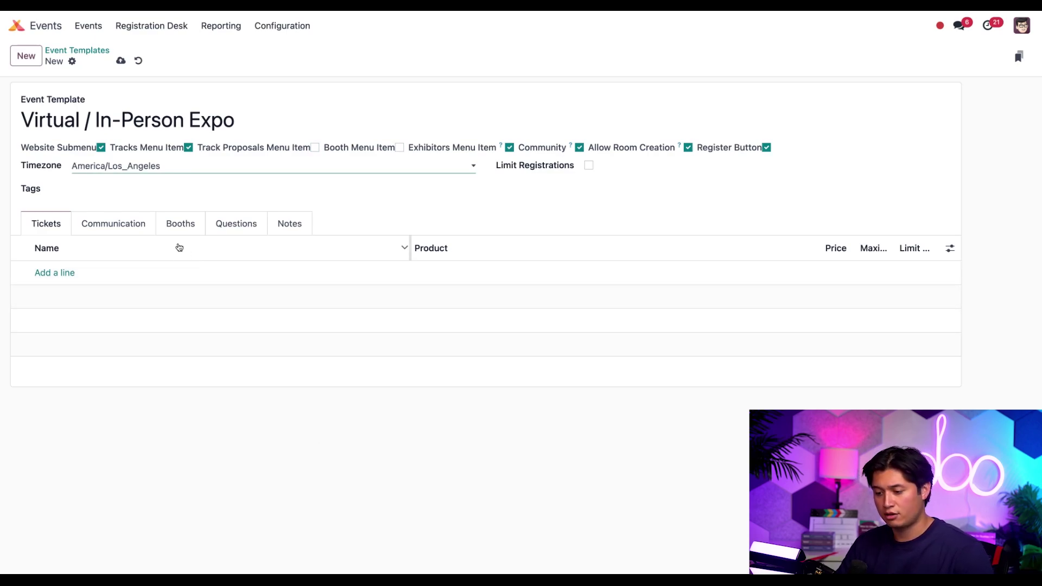
# - Tag the template with Online and Conference
pyautogui.click(134, 185)
pyautogui.write('on')
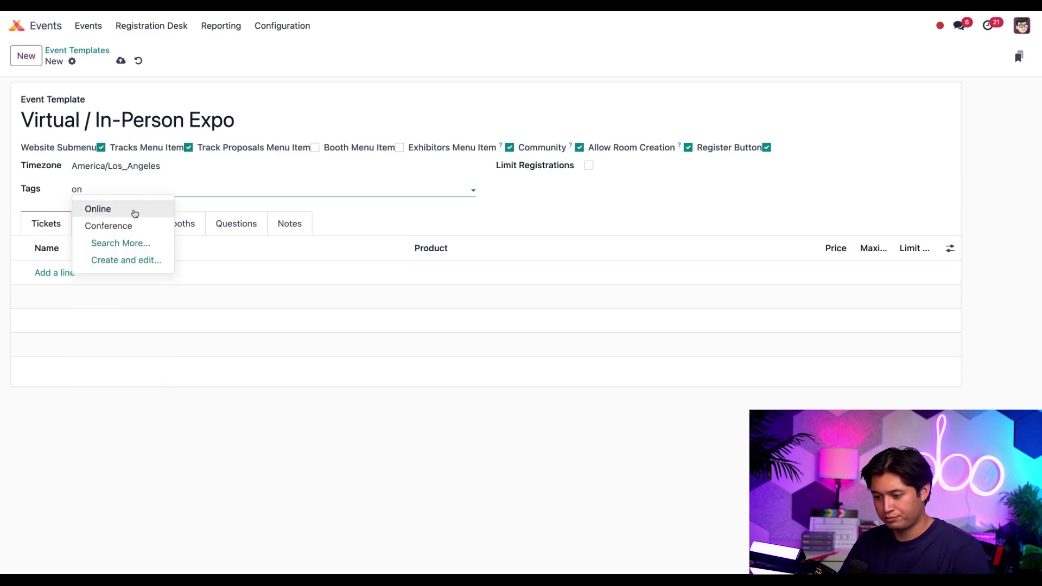
pyautogui.click(133, 210)
pyautogui.write('co')
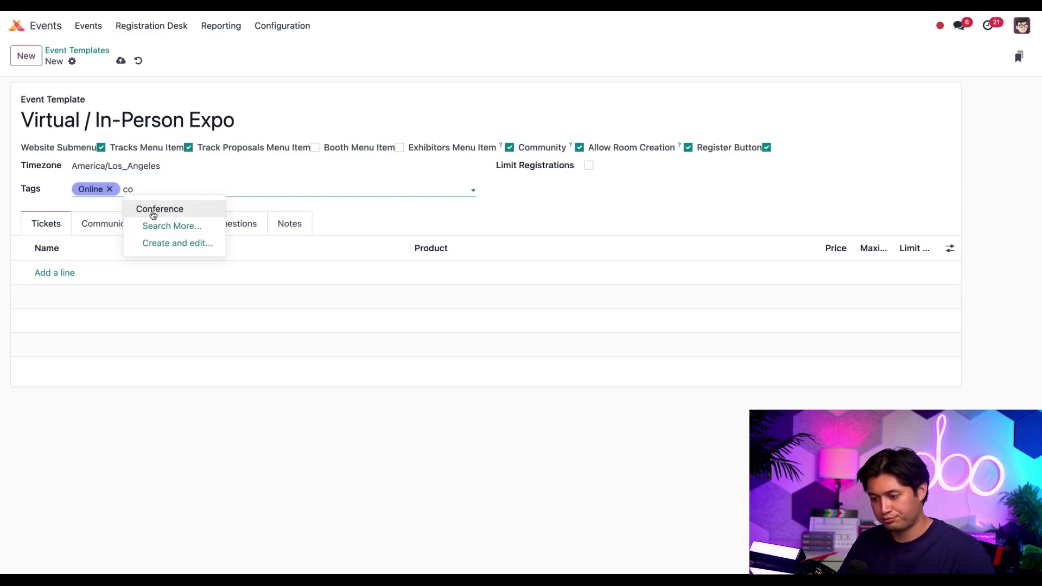
pyautogui.click(150, 211)
pyautogui.click(247, 398)
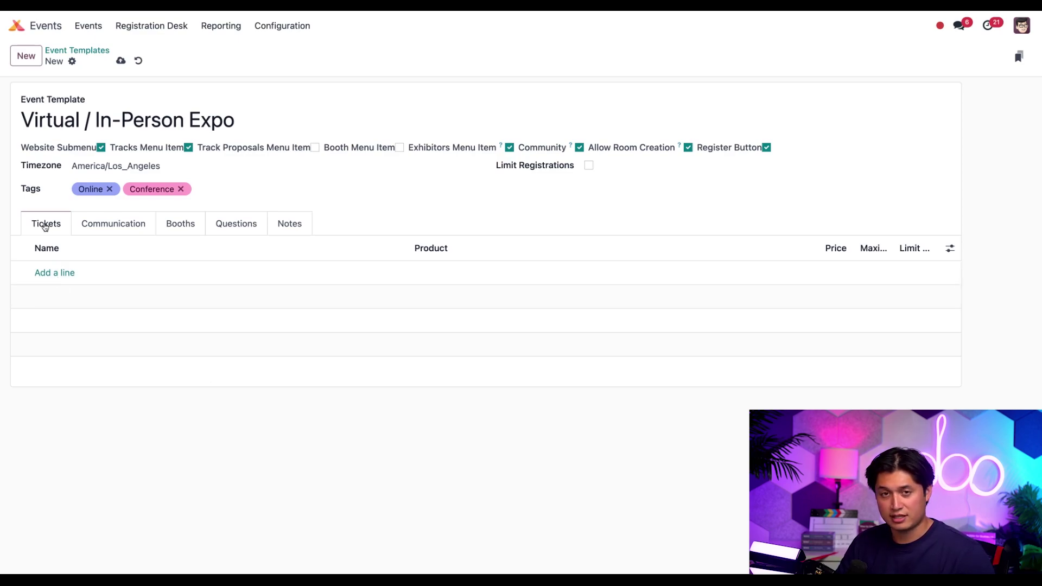
# - Add a ticket named Free priced at 0.00 instead of 30.00
pyautogui.click(58, 273)
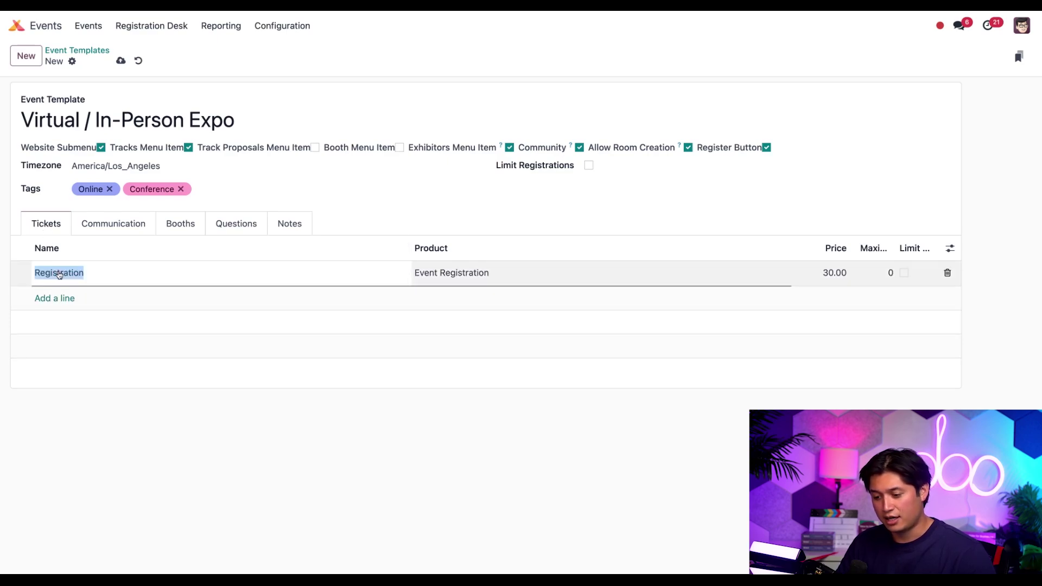
pyautogui.write('Free')
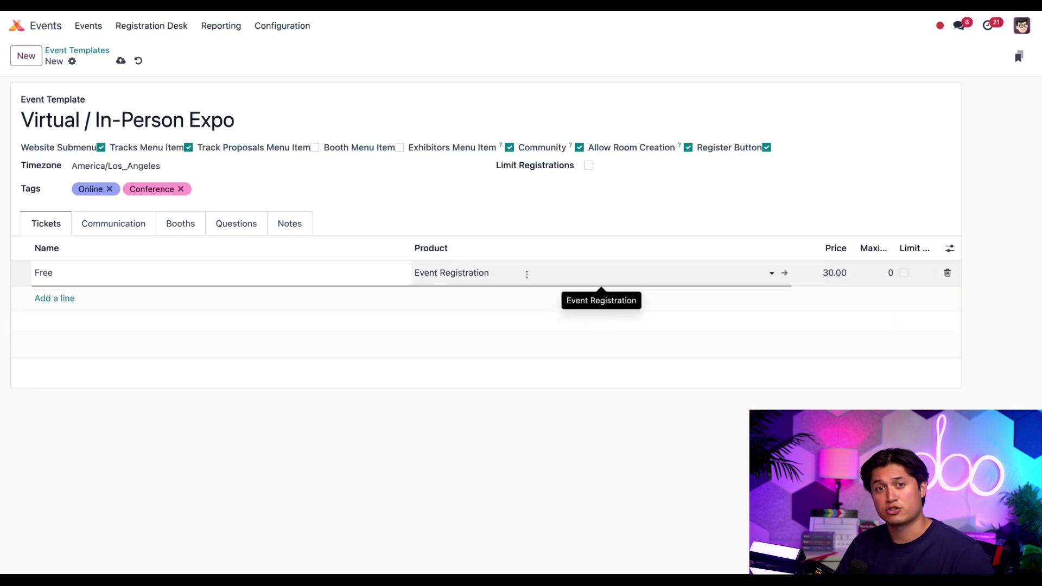
pyautogui.doubleClick(836, 274)
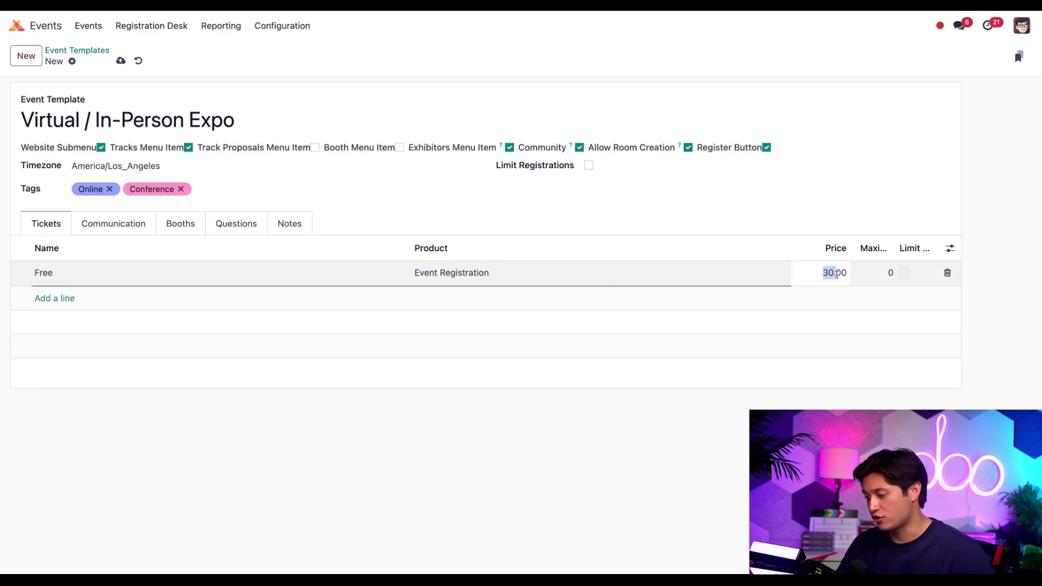
pyautogui.write('0')
pyautogui.click(837, 325)
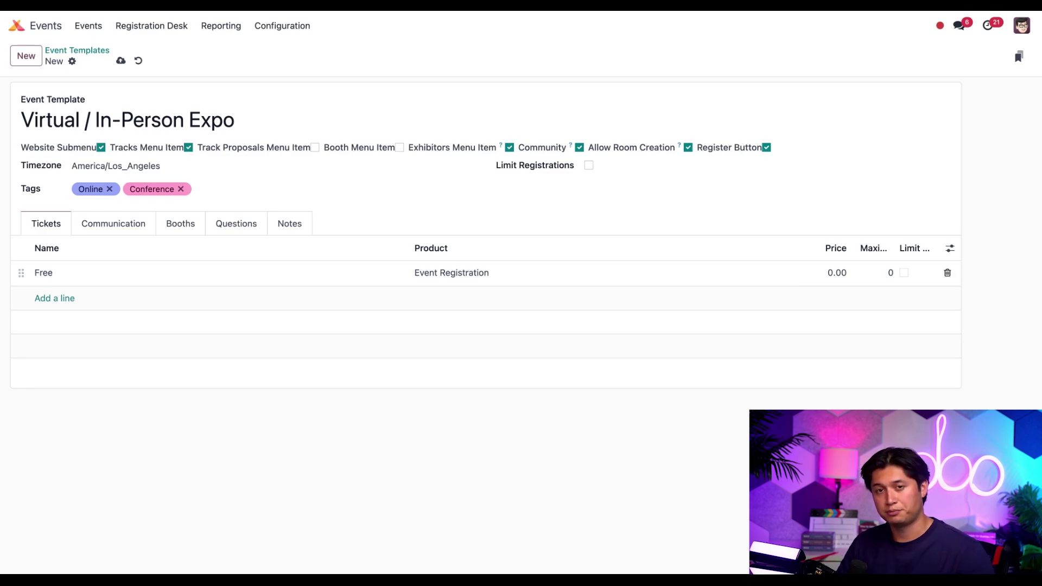
# - Schedule an SMS communication using Event: Reminder, sent 1 hour before the event
pyautogui.click(115, 227)
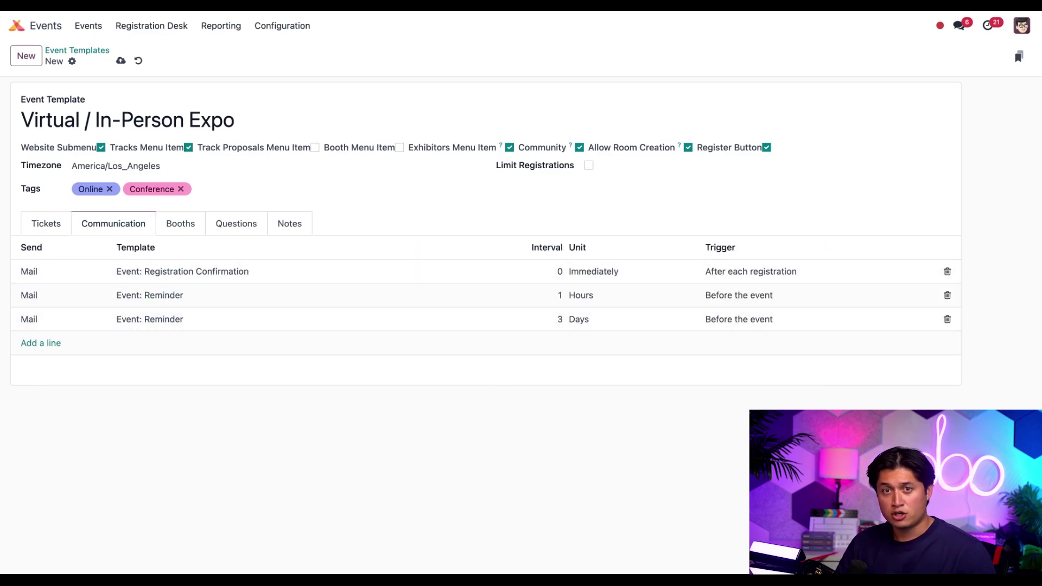
pyautogui.click(54, 343)
pyautogui.click(55, 347)
pyautogui.click(59, 369)
pyautogui.click(243, 340)
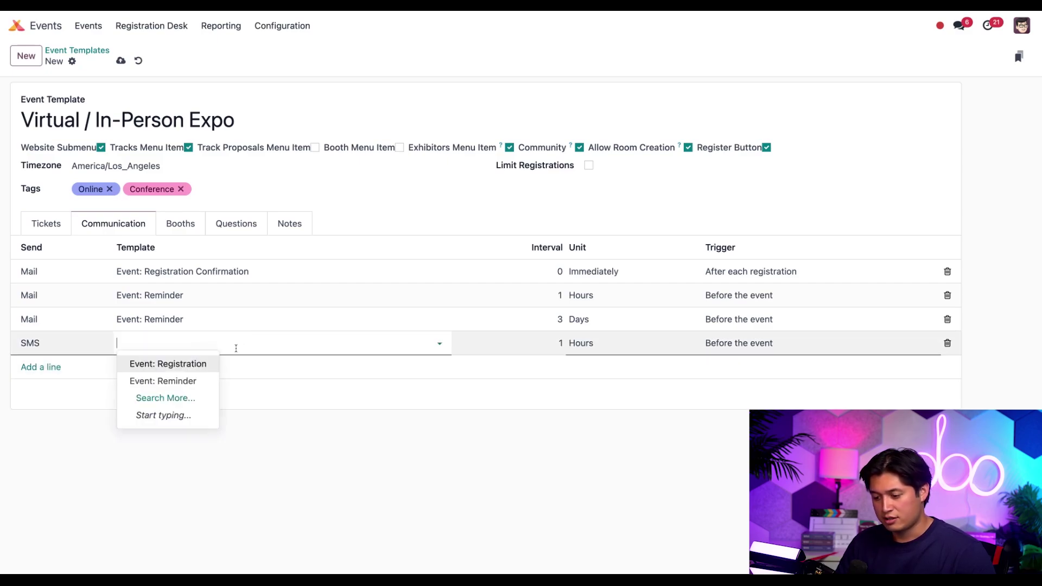
pyautogui.click(200, 380)
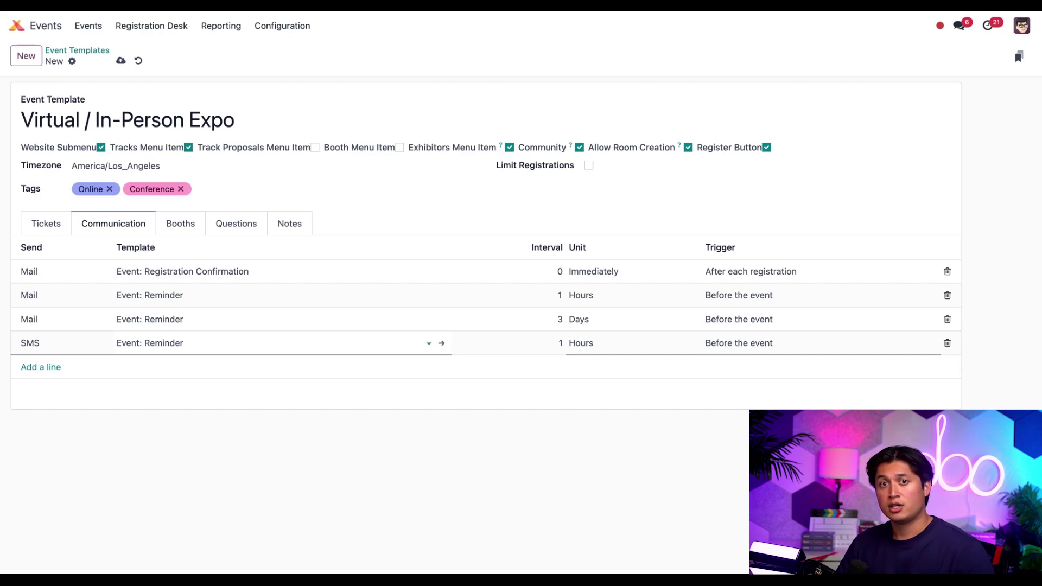
pyautogui.click(176, 226)
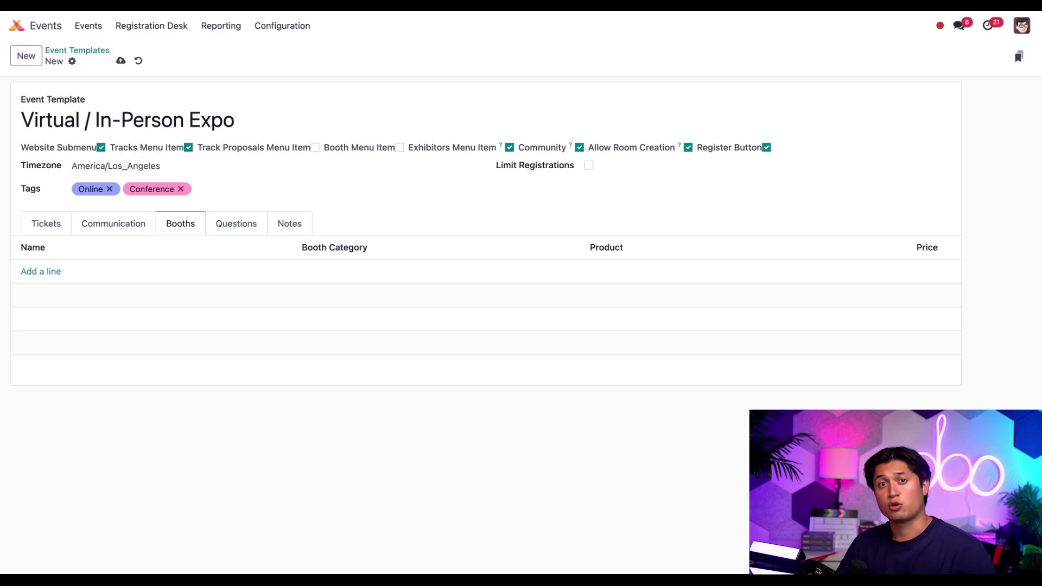
# - Add the booth 'Basic Booth Expo' in the Standard Booth category at $100.00
pyautogui.click(53, 273)
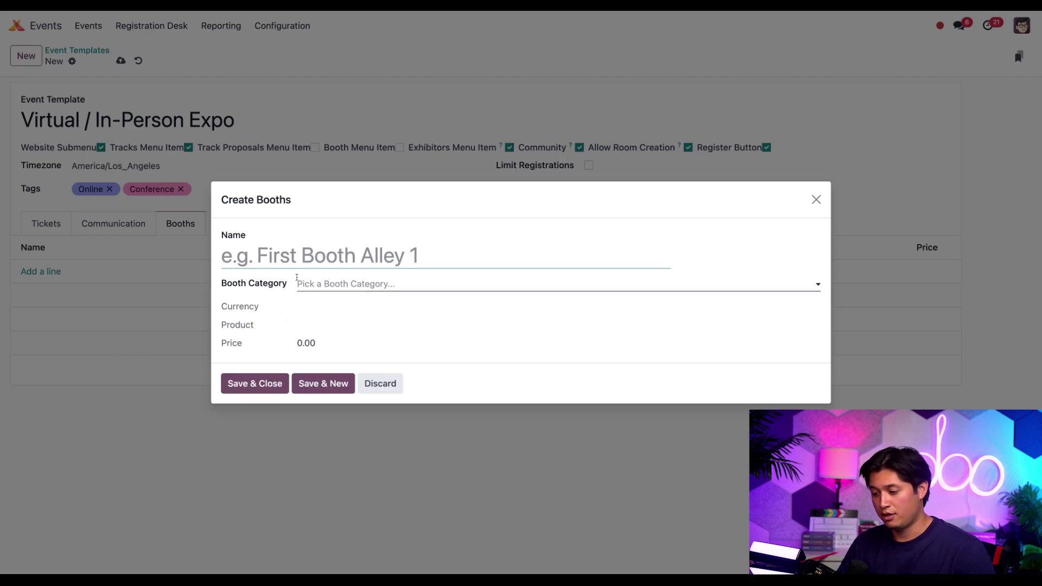
pyautogui.write('Basic ')
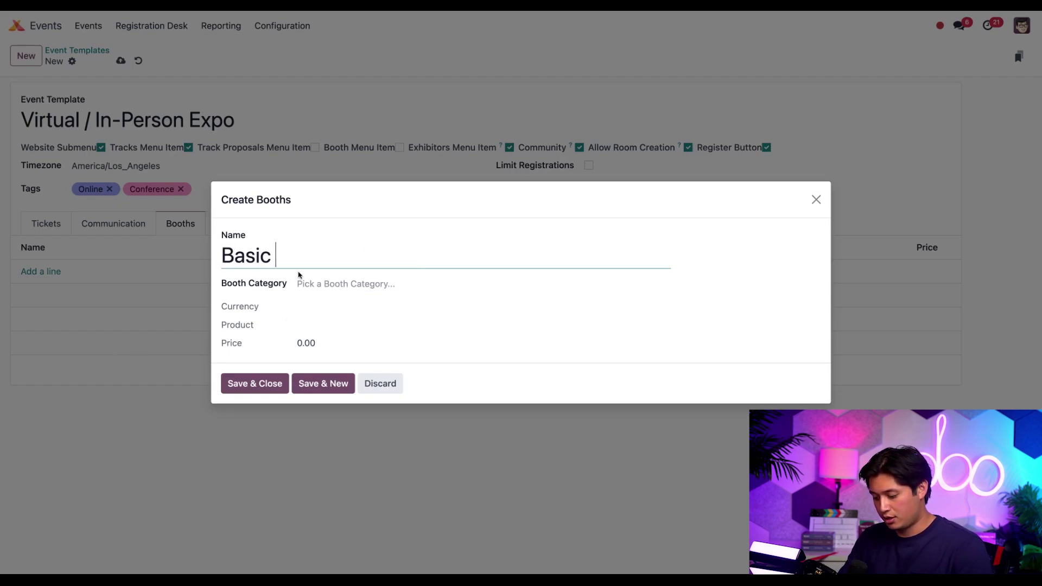
pyautogui.write('Booth')
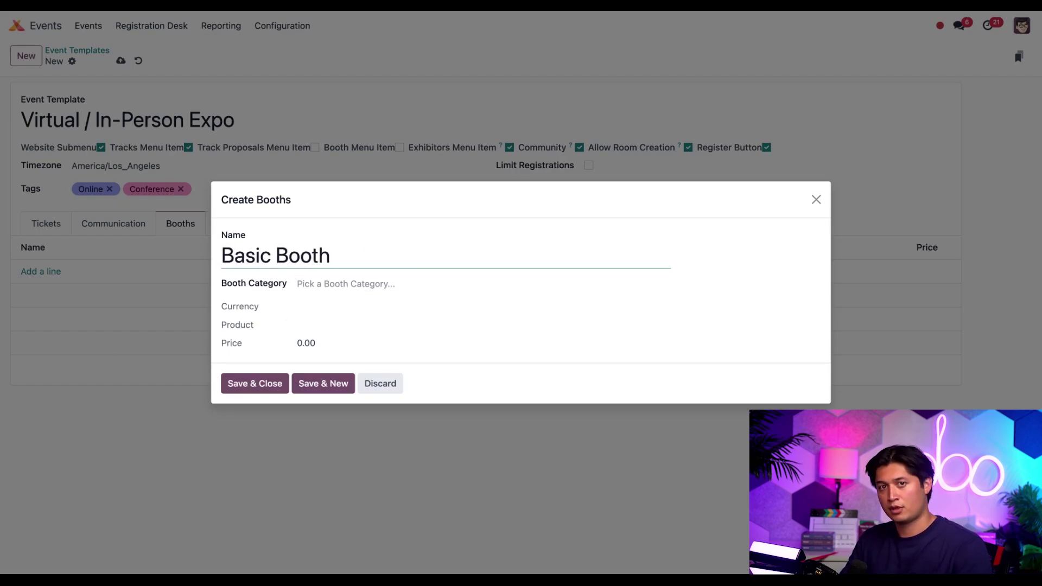
pyautogui.write(' Expo')
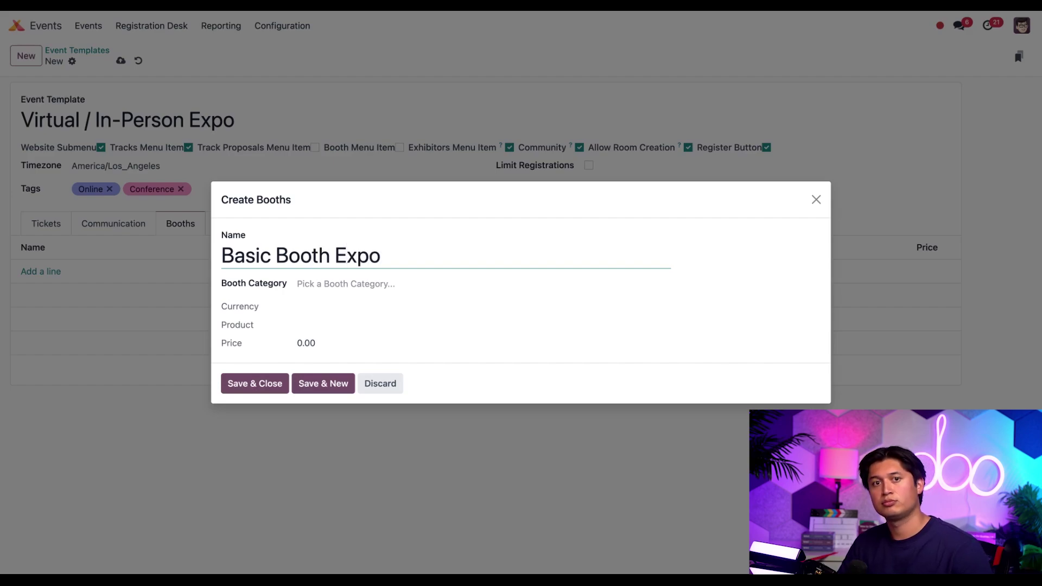
pyautogui.click(338, 285)
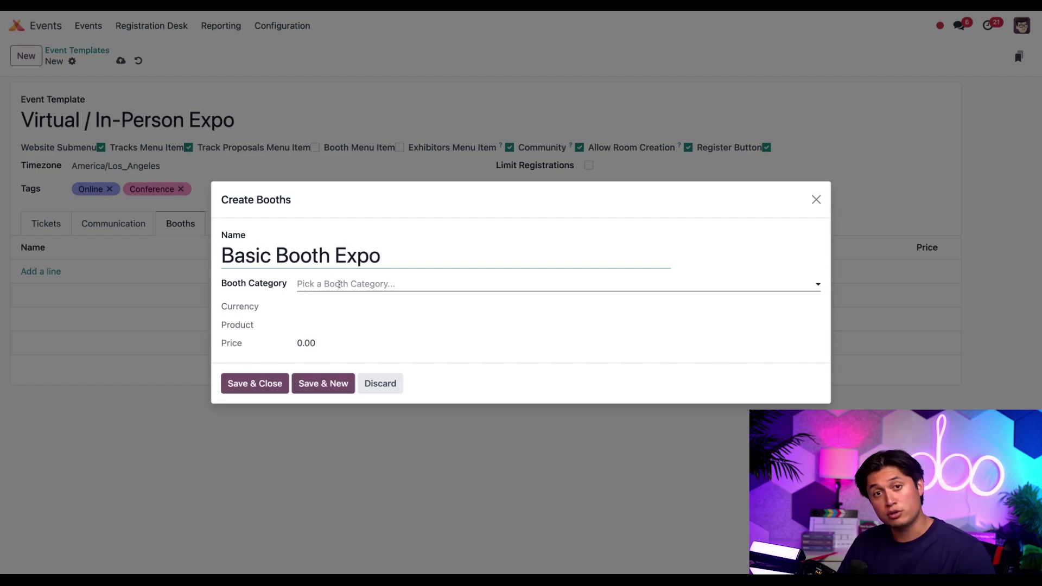
pyautogui.click(341, 308)
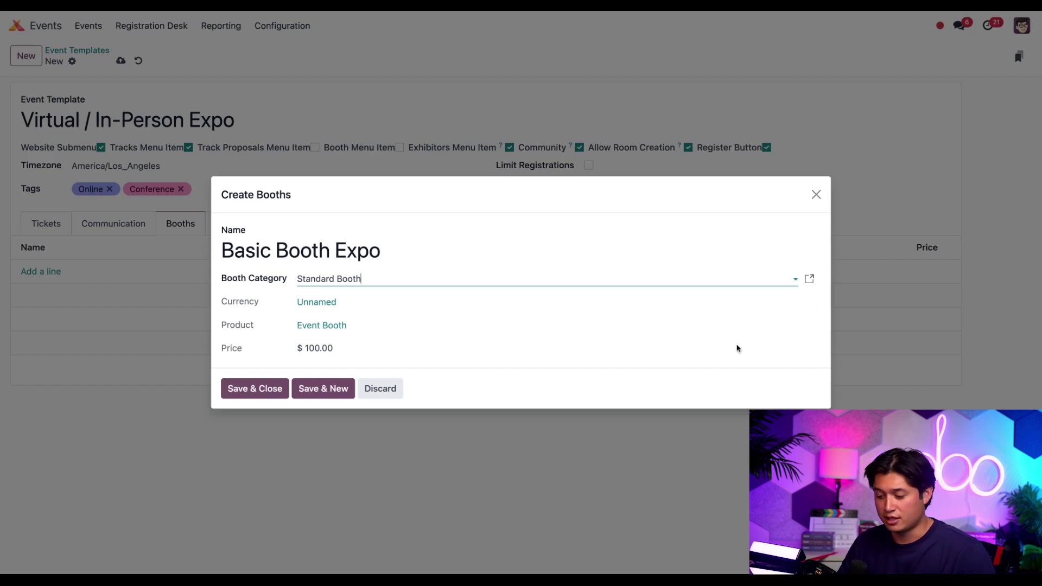
pyautogui.click(262, 394)
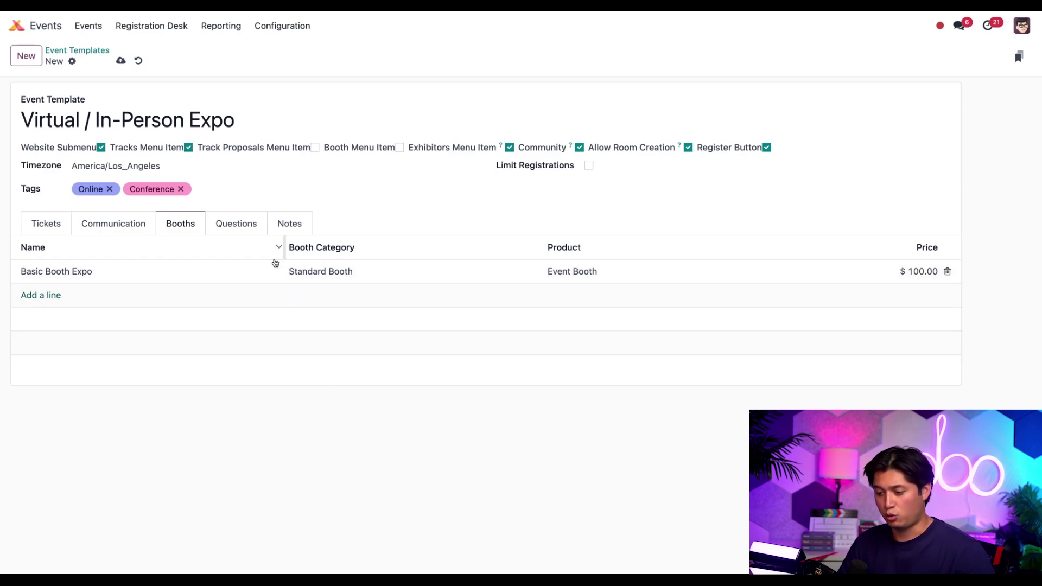
# - Add the Text Input question 'What are you most looking forward to at the event?'
pyautogui.click(230, 226)
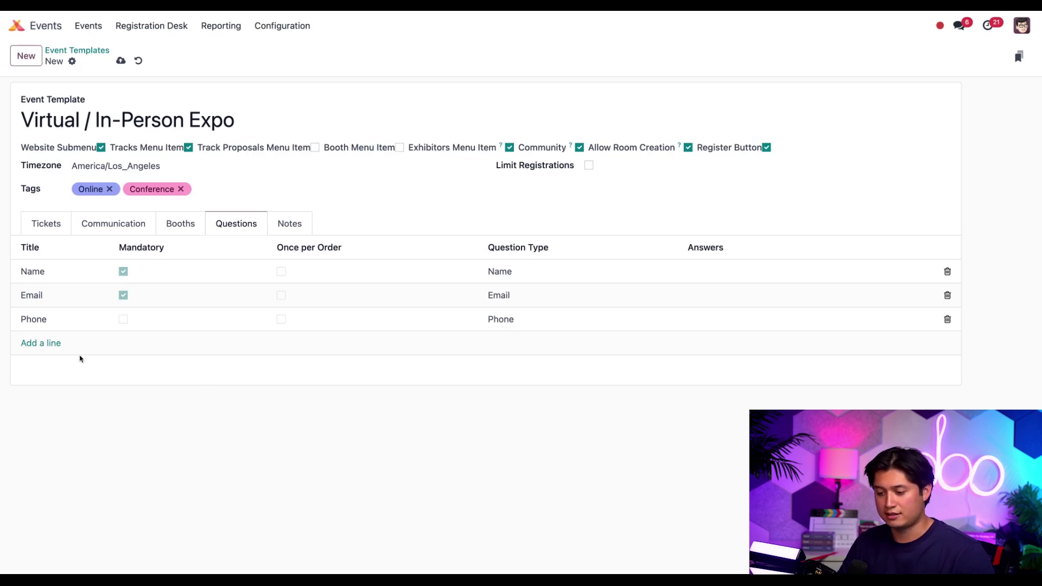
pyautogui.click(47, 346)
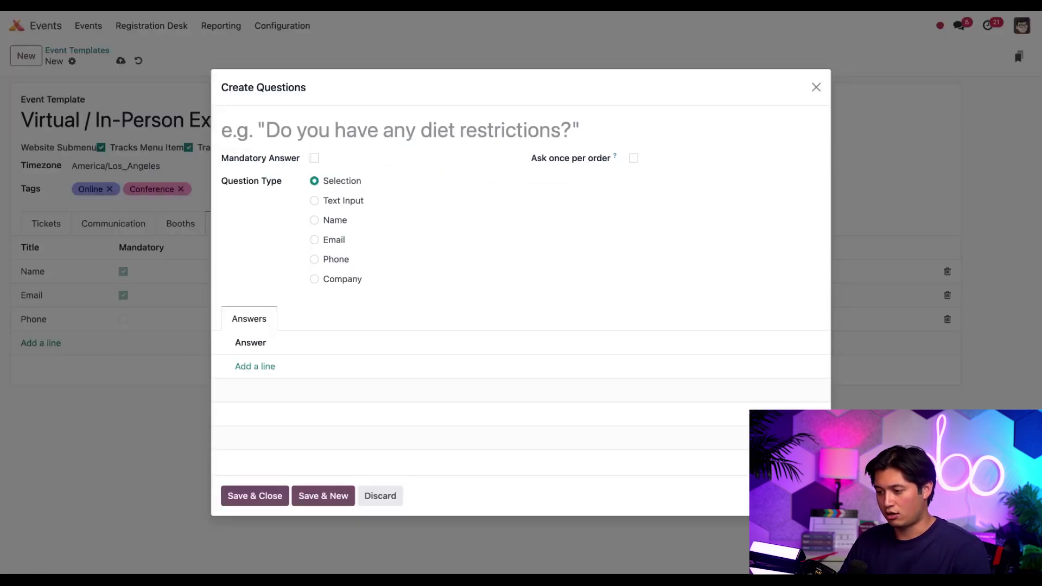
pyautogui.write('What are you most looking forward to at the event?')
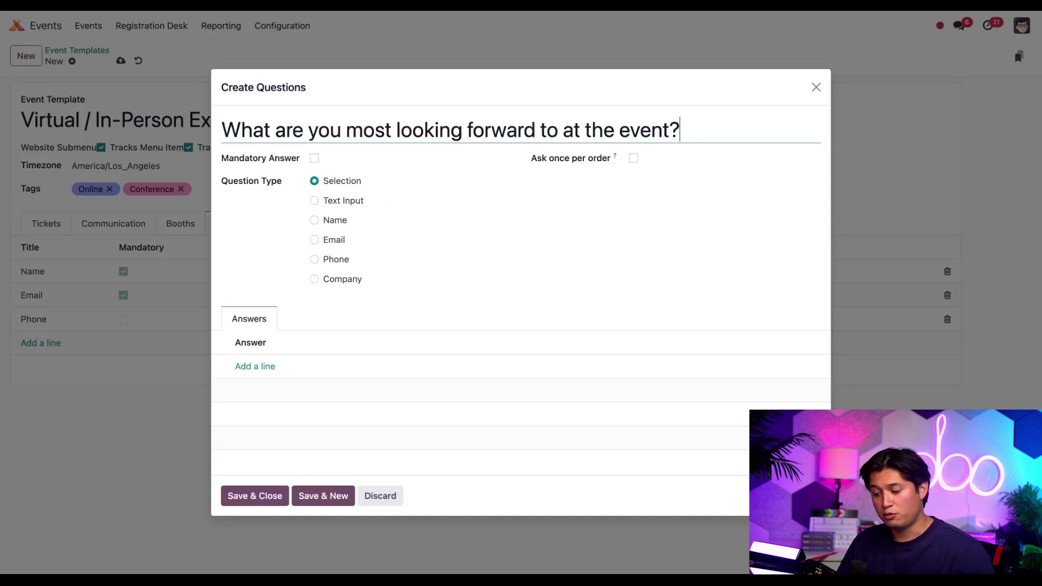
pyautogui.click(316, 200)
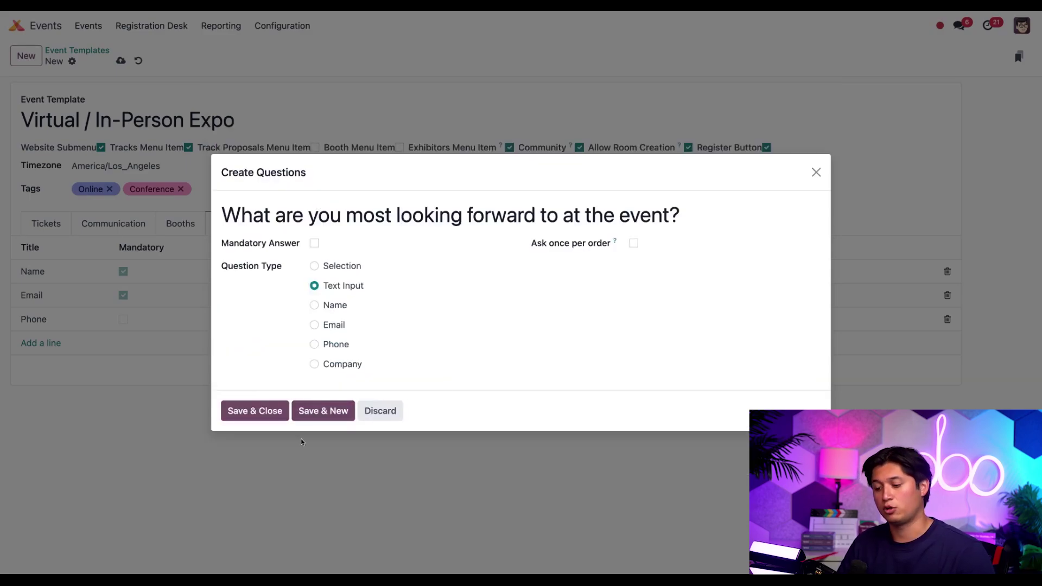
pyautogui.click(262, 416)
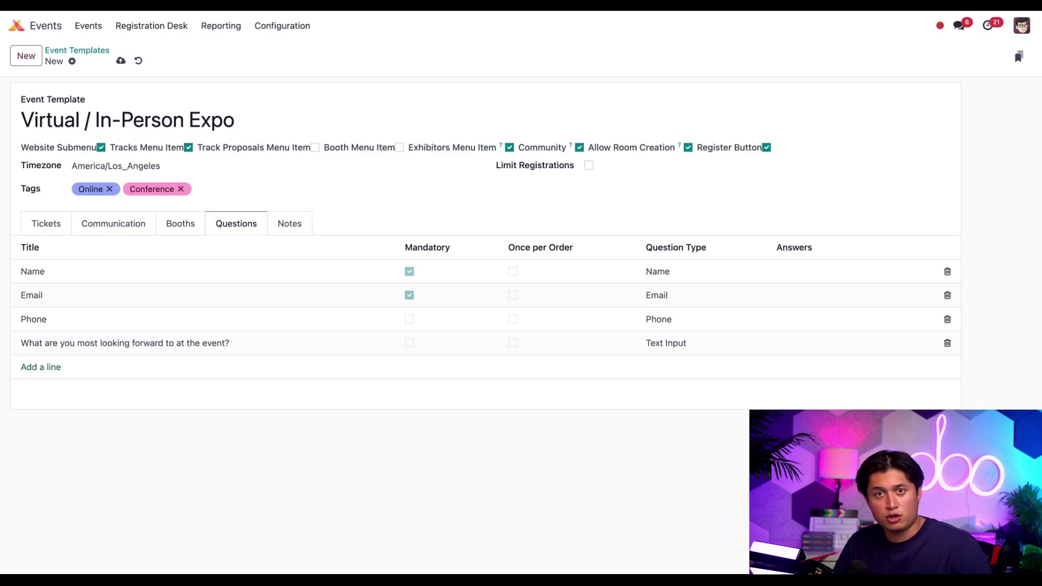
# - Add a speaker-preparation note and arrive-20-minutes-early ticket instructions, then save the template
pyautogui.click(290, 226)
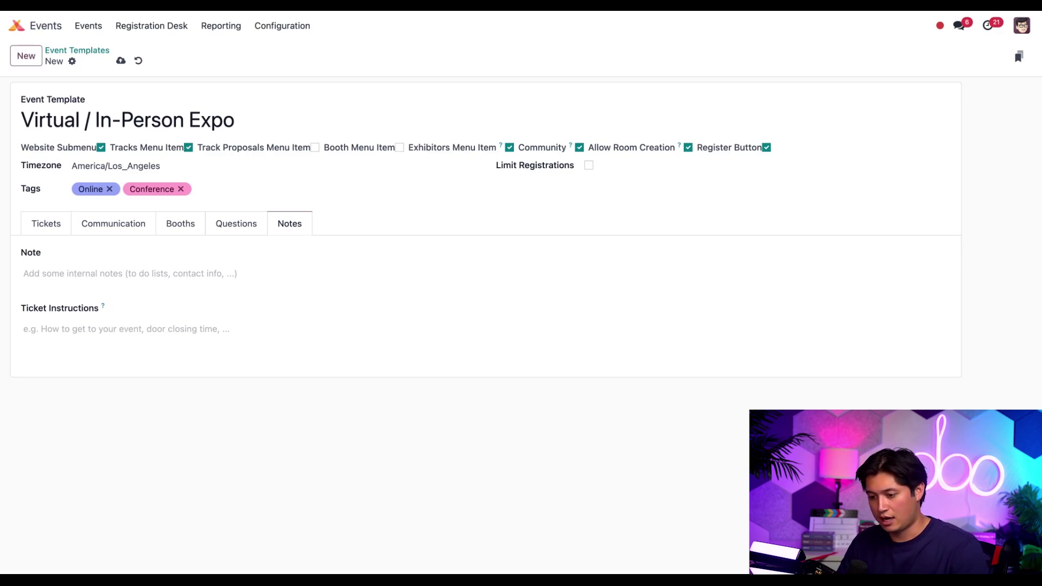
pyautogui.click(162, 274)
pyautogui.write('Make sure the speakers are prepared before the "big day" arrives!')
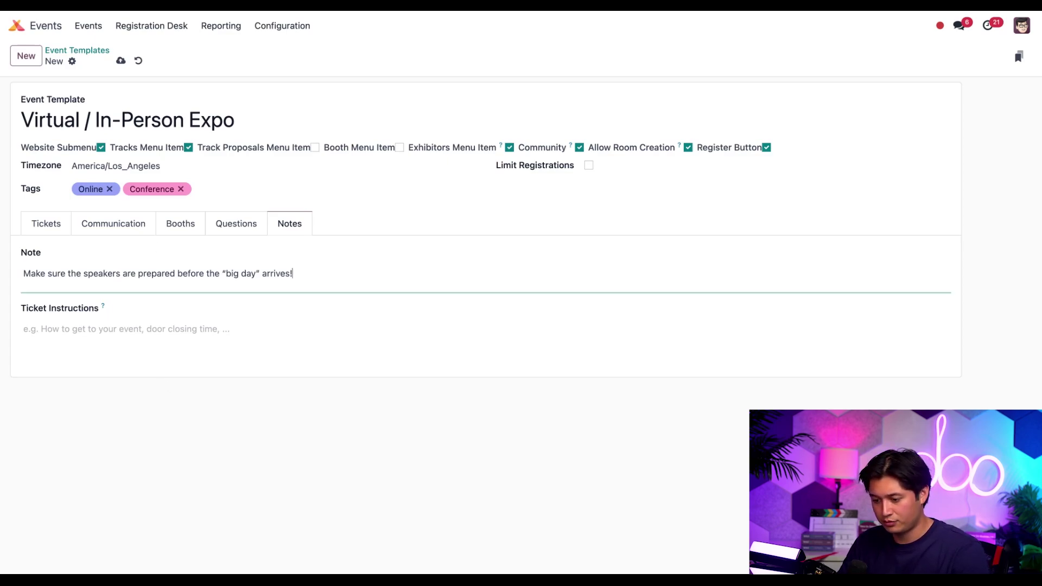
pyautogui.click(116, 327)
pyautogui.write('Try to arrive 20 minutes before the start of the event!')
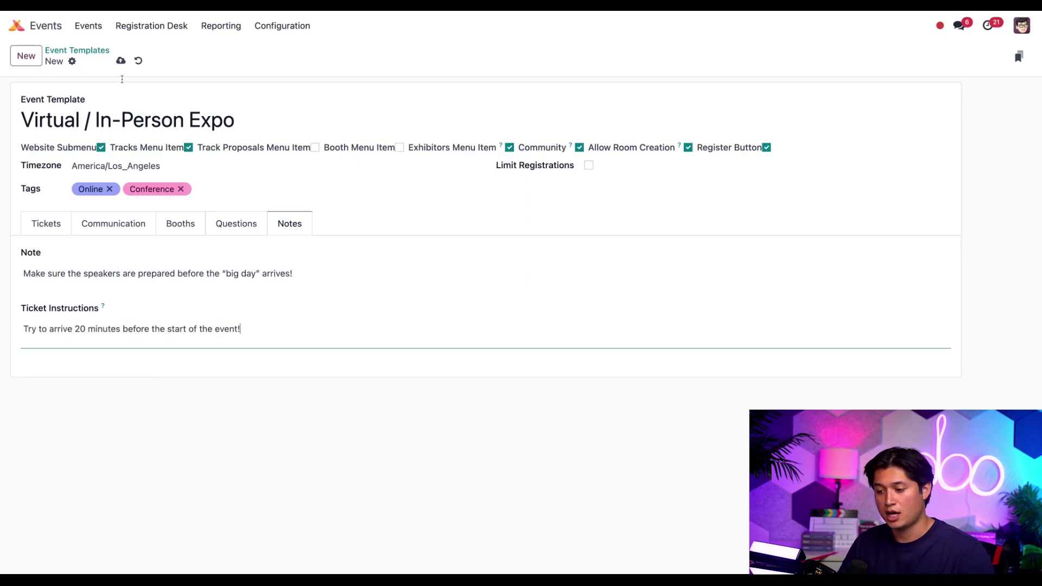
pyautogui.click(121, 60)
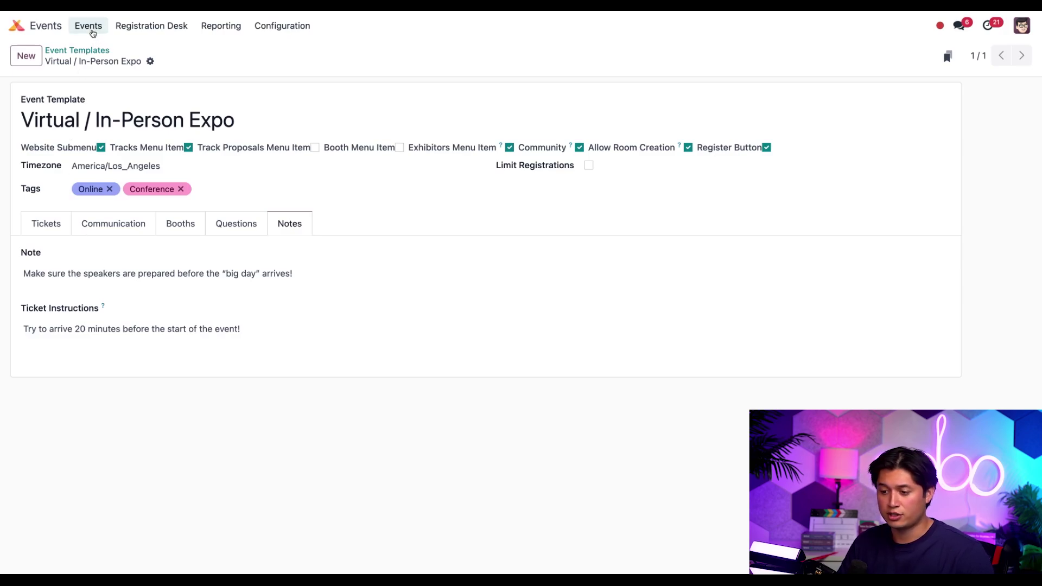
# - Create the event 'New Product Expo' running from 07/16/2024 to 07/23/2024
pyautogui.click(92, 32)
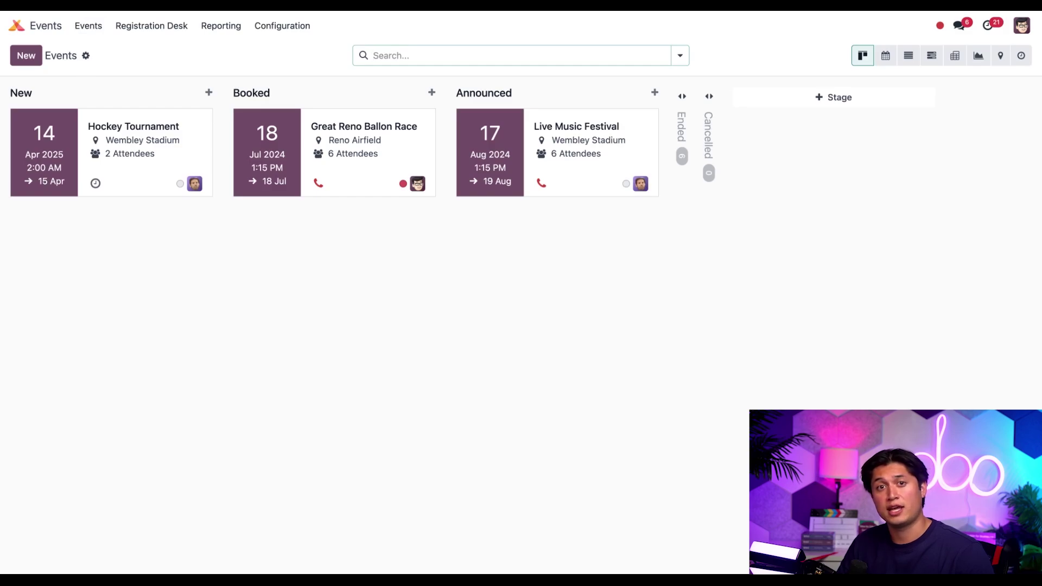
pyautogui.click(26, 61)
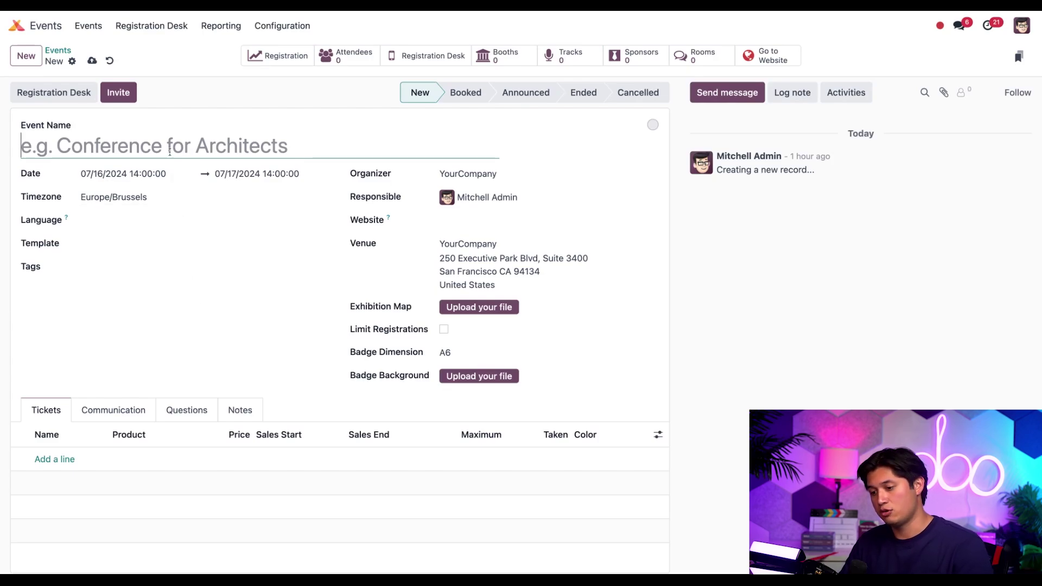
pyautogui.write('New Product Expo')
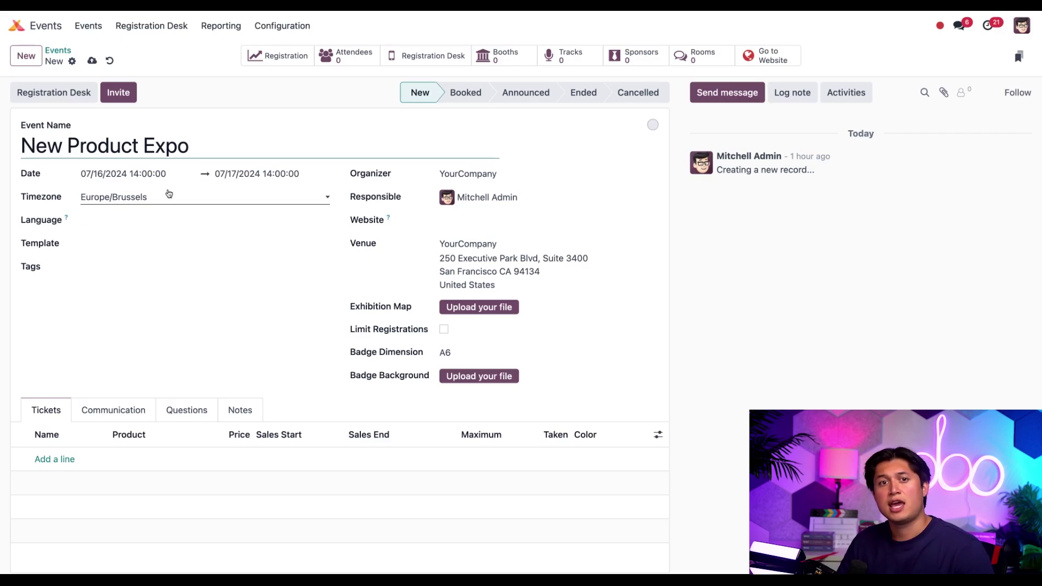
pyautogui.click(258, 174)
pyautogui.click(169, 361)
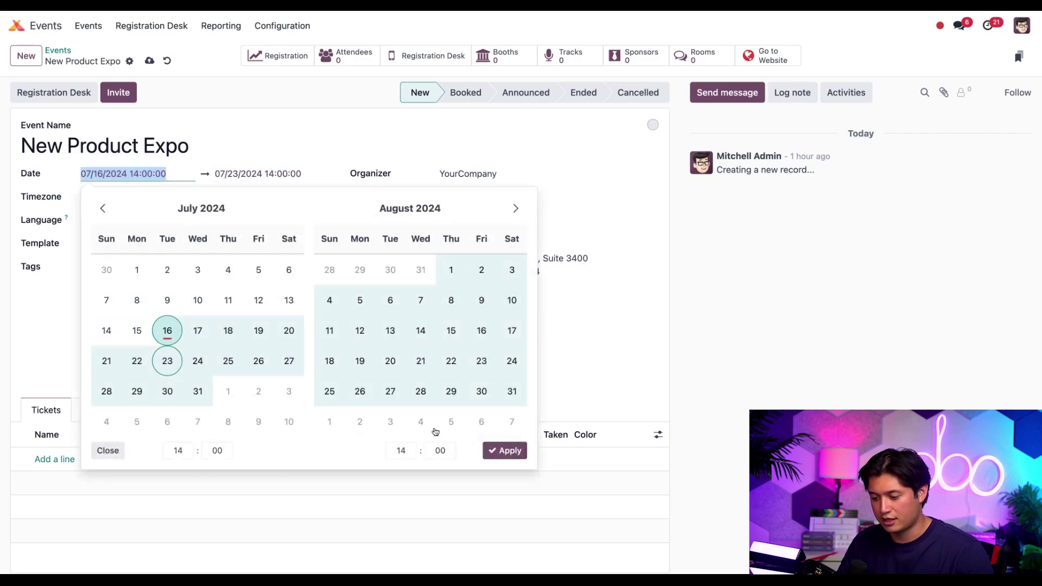
pyautogui.click(504, 451)
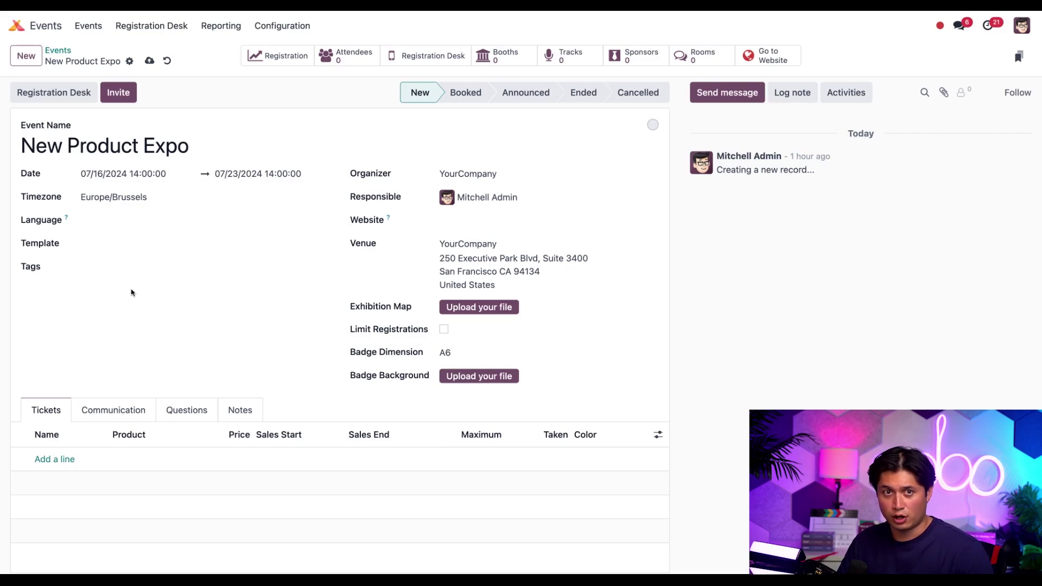
# - Apply the Virtual / In-Person Expo template, then review the inherited reminders, questions and notes
pyautogui.click(116, 246)
pyautogui.click(131, 320)
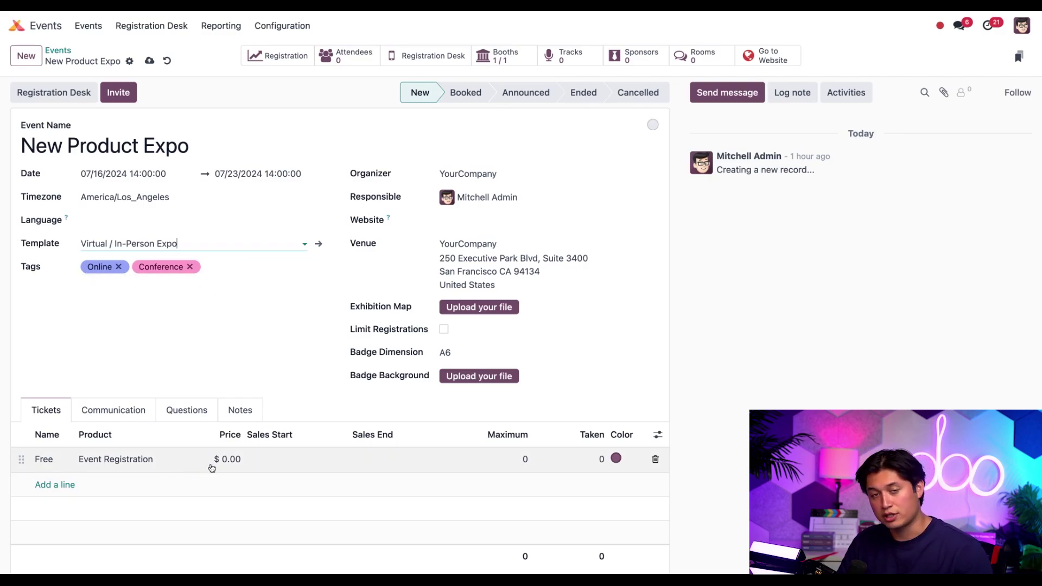
pyautogui.click(135, 414)
pyautogui.scroll(-1, 210, 497)
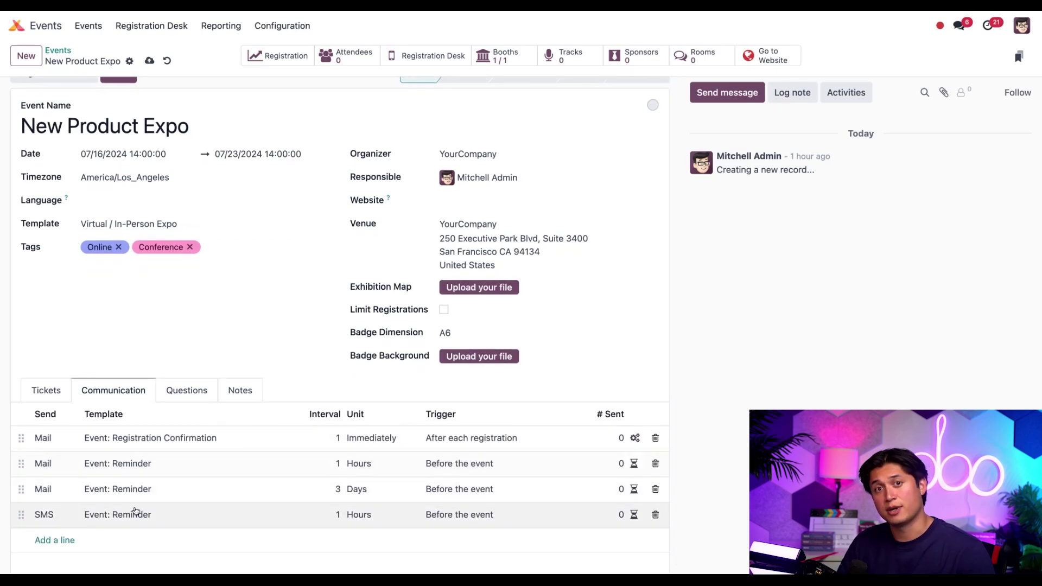
pyautogui.click(198, 395)
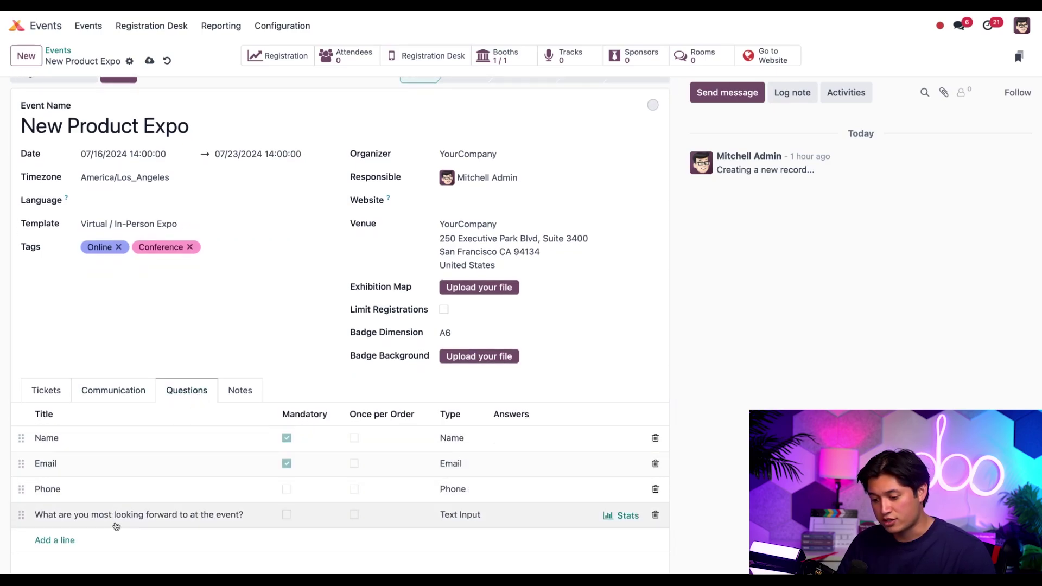
pyautogui.click(243, 398)
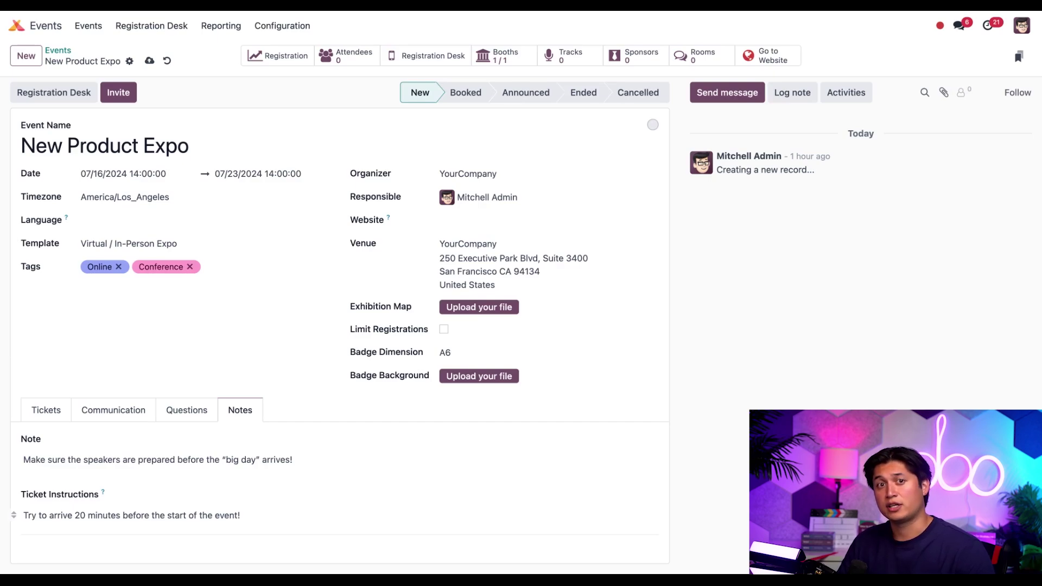
# - Open the New Product Expo event page on the website from the Go to Website smart button
pyautogui.click(770, 56)
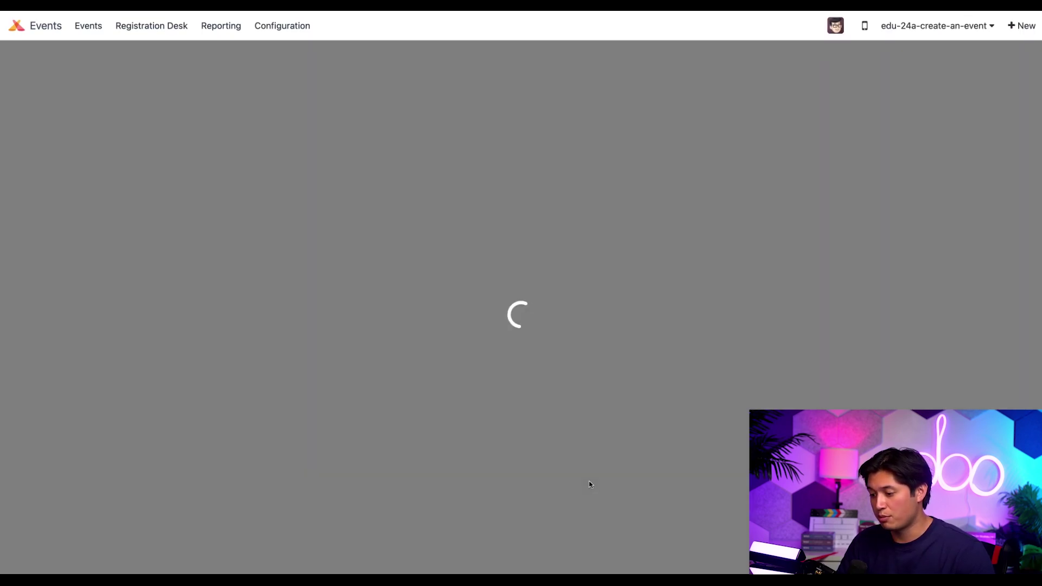